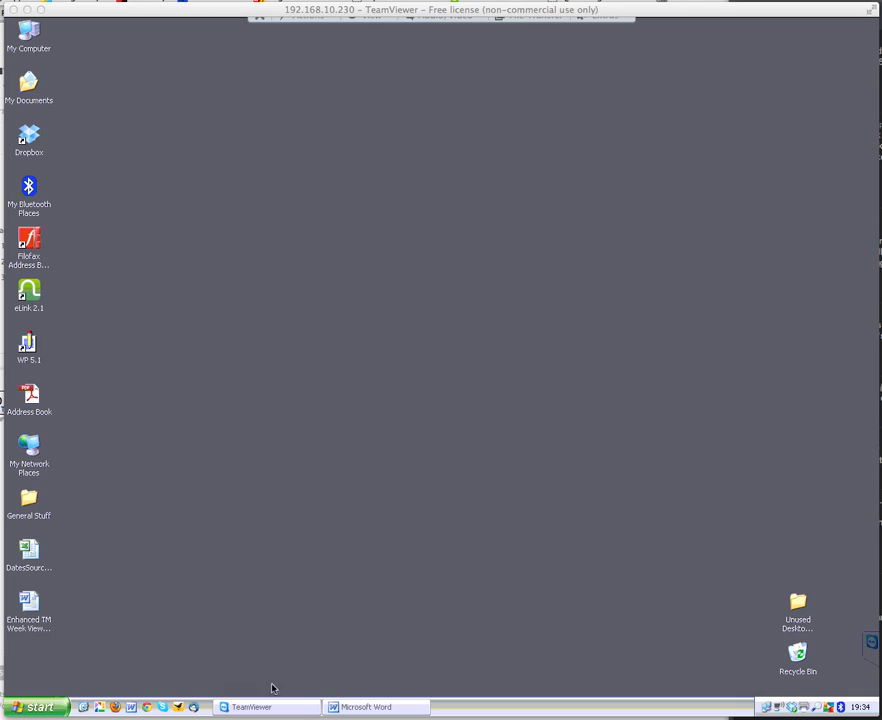
# Open the Enhanced TM Week View merge document from the desktop and allow its SQL data query
pyautogui.click(36, 604)
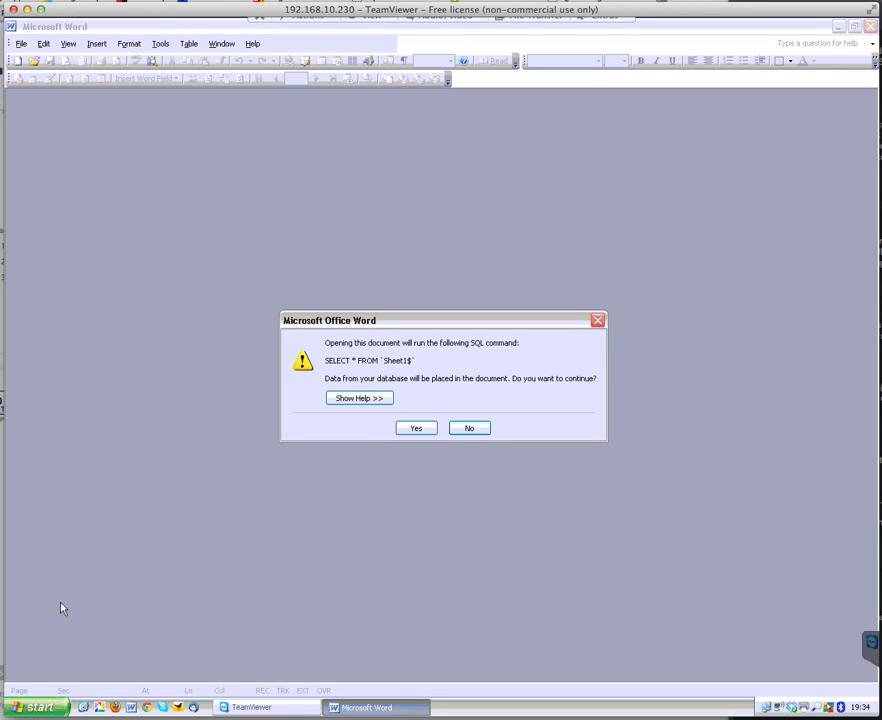
pyautogui.click(420, 428)
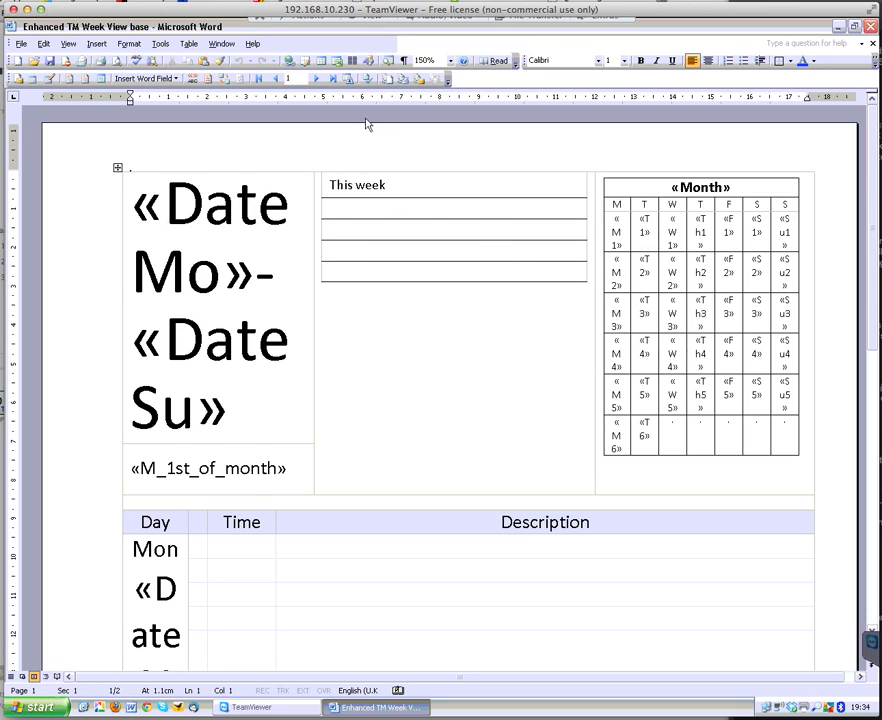
# Open the Mail Merge wizard for the week-view document, viewing it as two pages
pyautogui.click(450, 61)
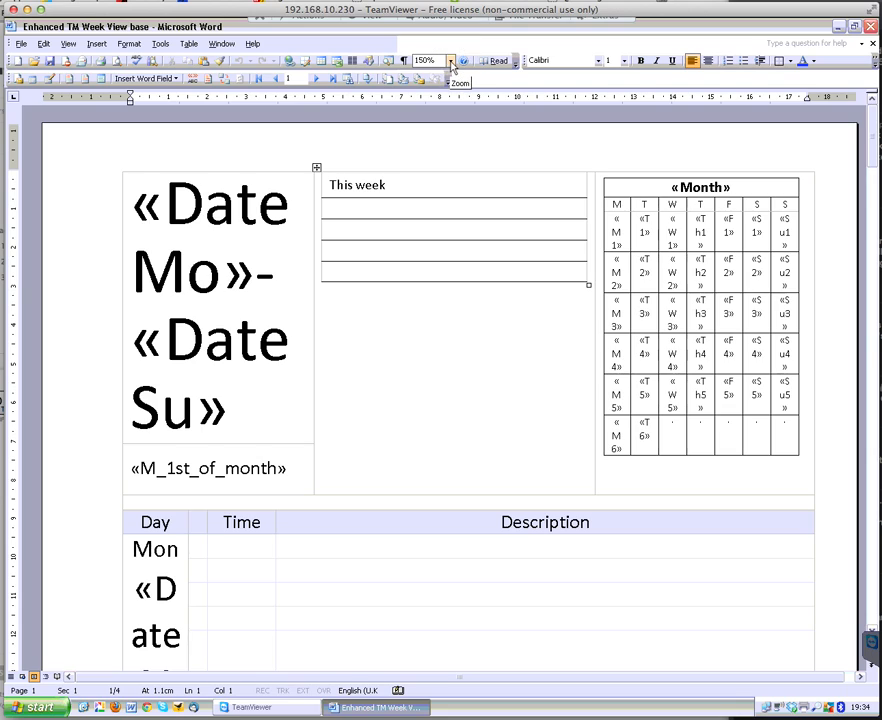
pyautogui.click(428, 171)
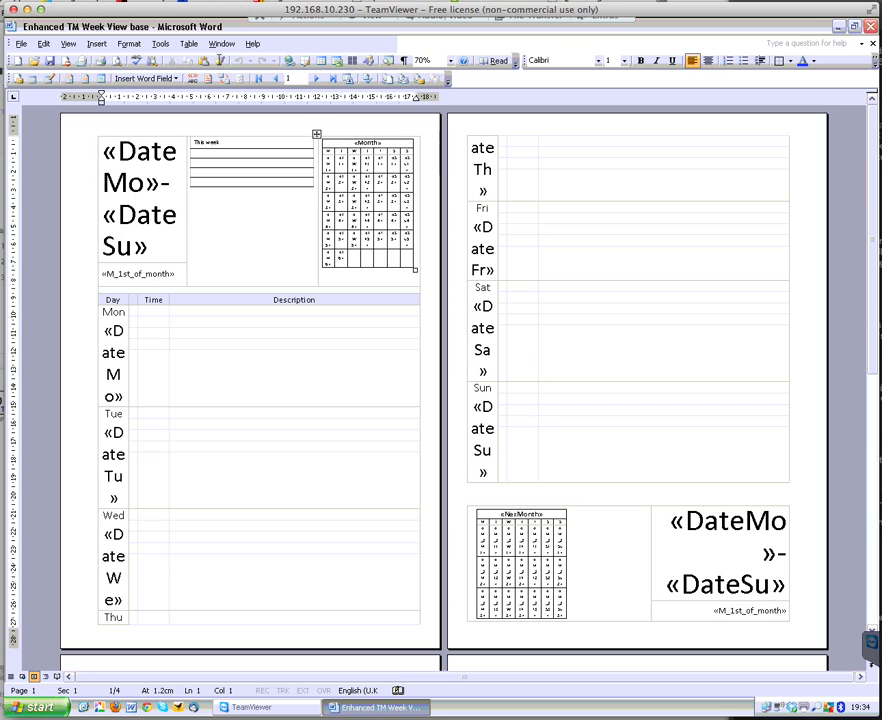
pyautogui.click(160, 45)
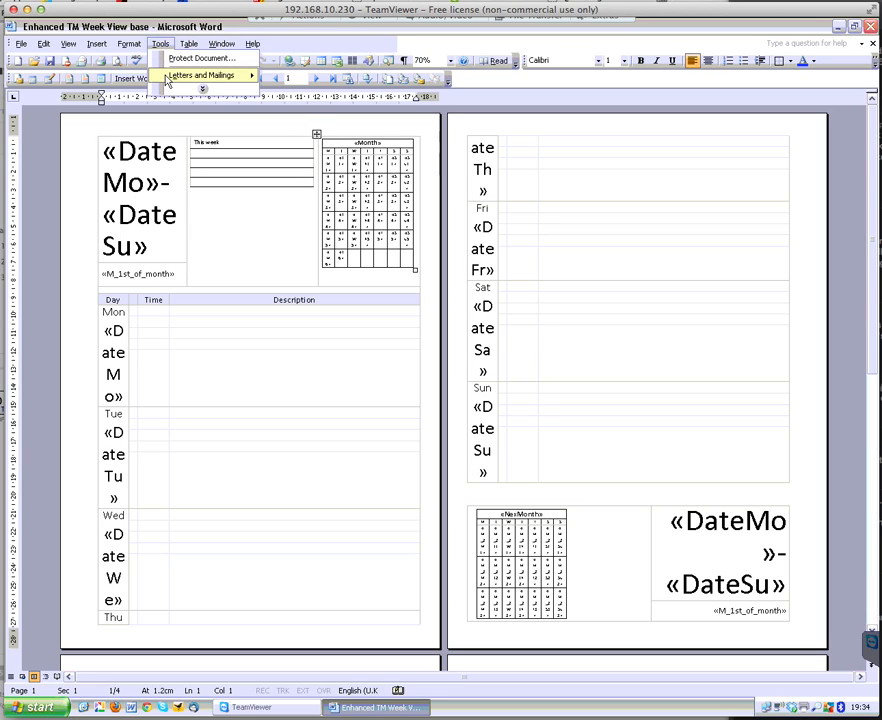
pyautogui.moveTo(167, 80)
pyautogui.click(200, 88)
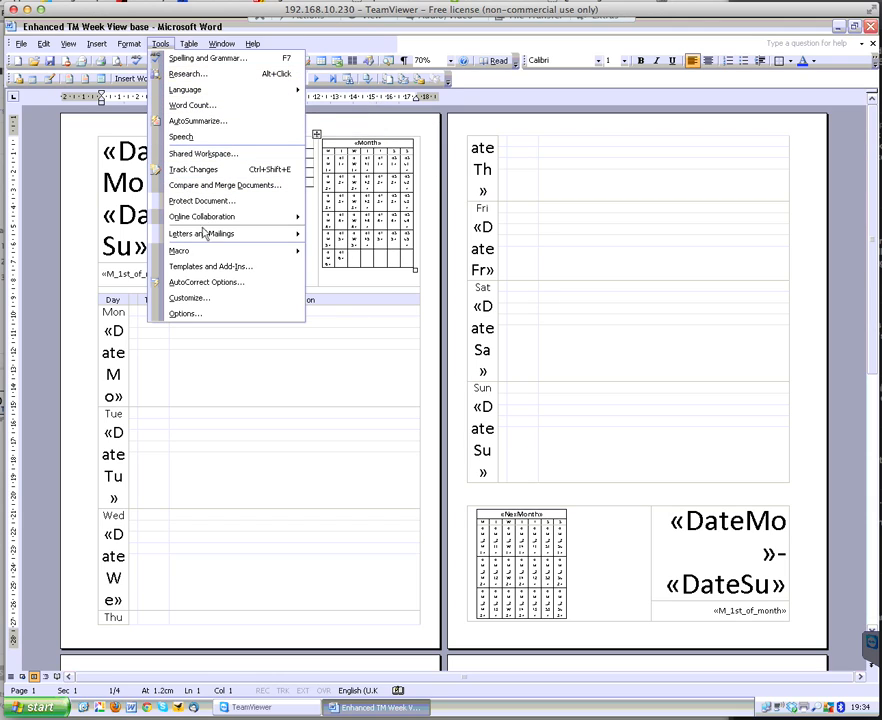
pyautogui.moveTo(262, 238)
pyautogui.click(346, 236)
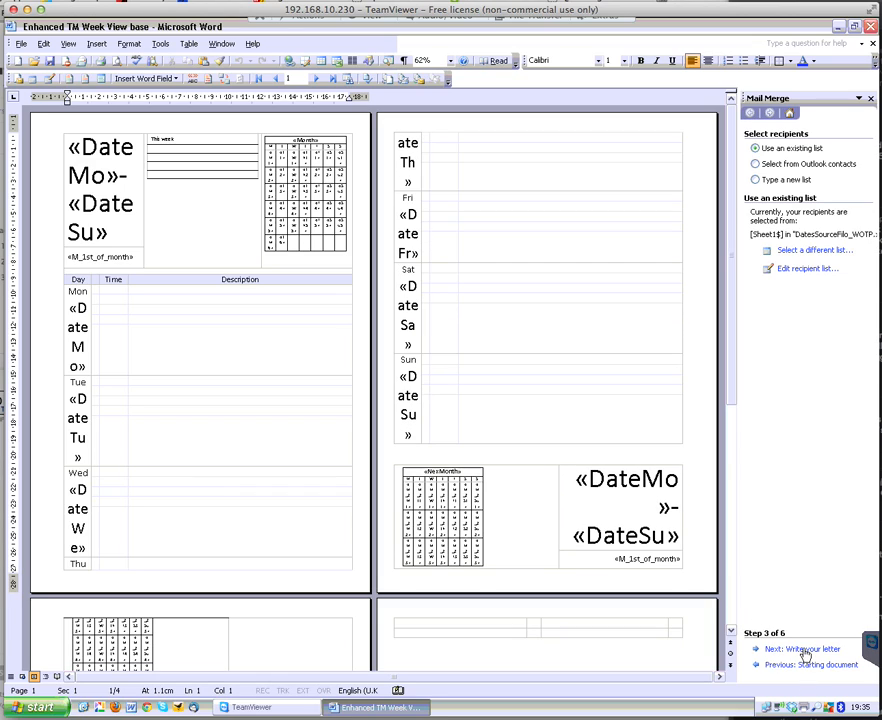
# Advance the Mail Merge wizard to preview the letters and step forward through the recipients to recipient 3
pyautogui.click(805, 651)
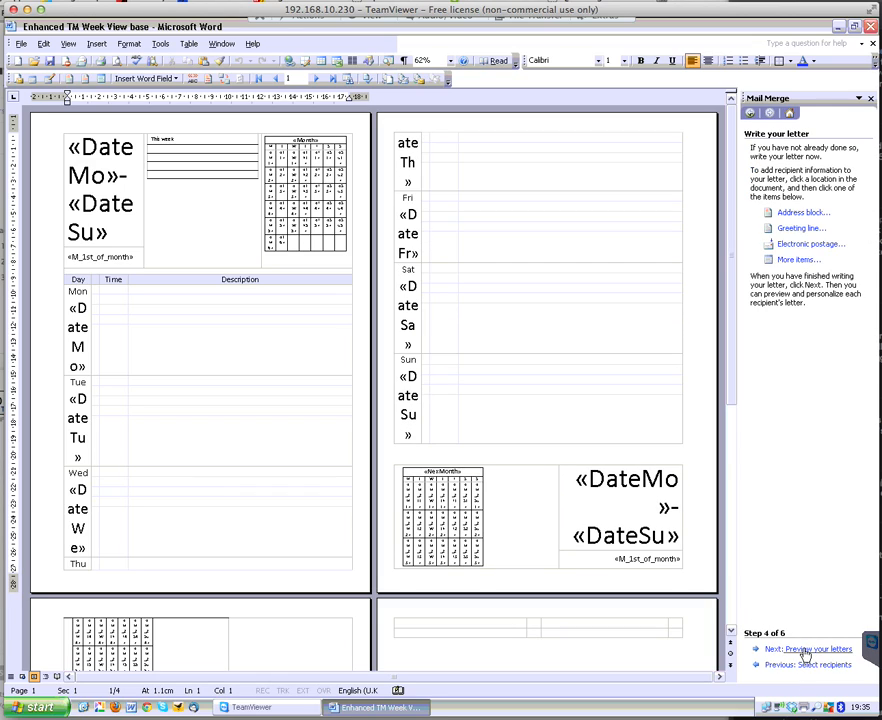
pyautogui.click(807, 650)
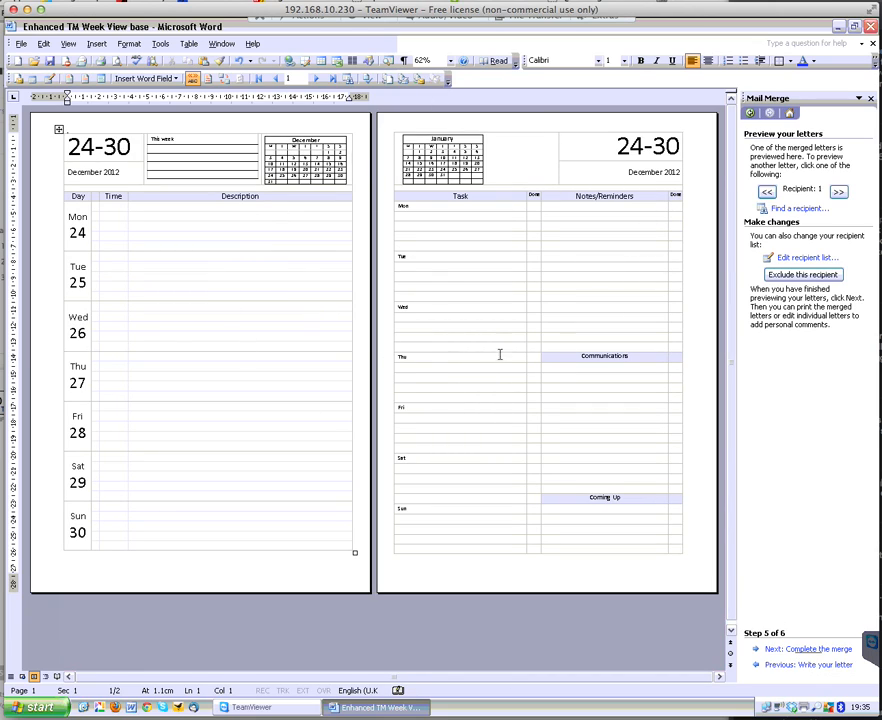
pyautogui.click(839, 193)
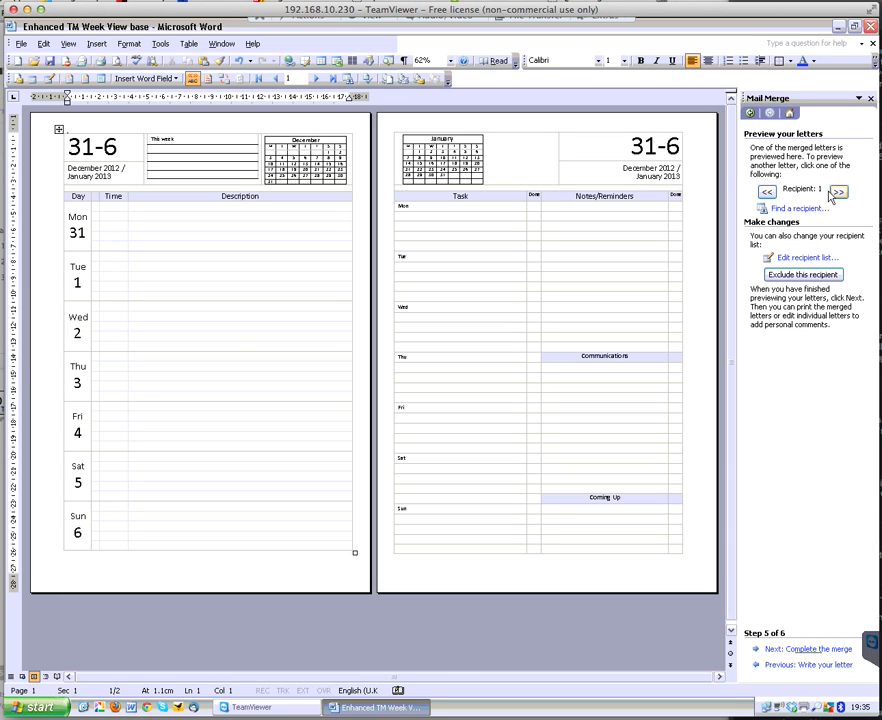
pyautogui.click(839, 193)
pyautogui.click(839, 193)
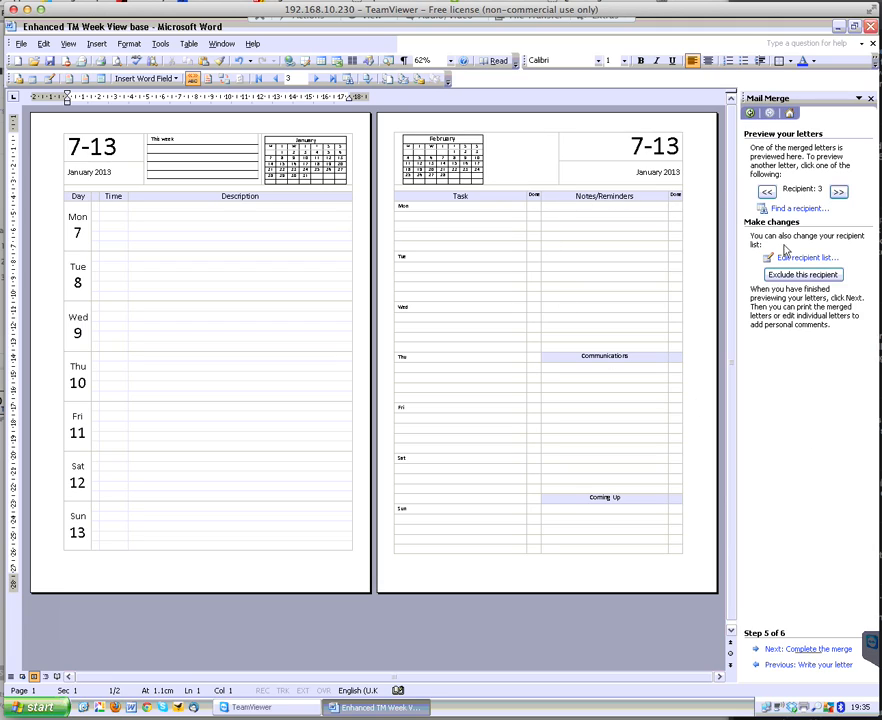
# Complete the merge by editing individual letters, merging all records into a new document
pyautogui.click(807, 650)
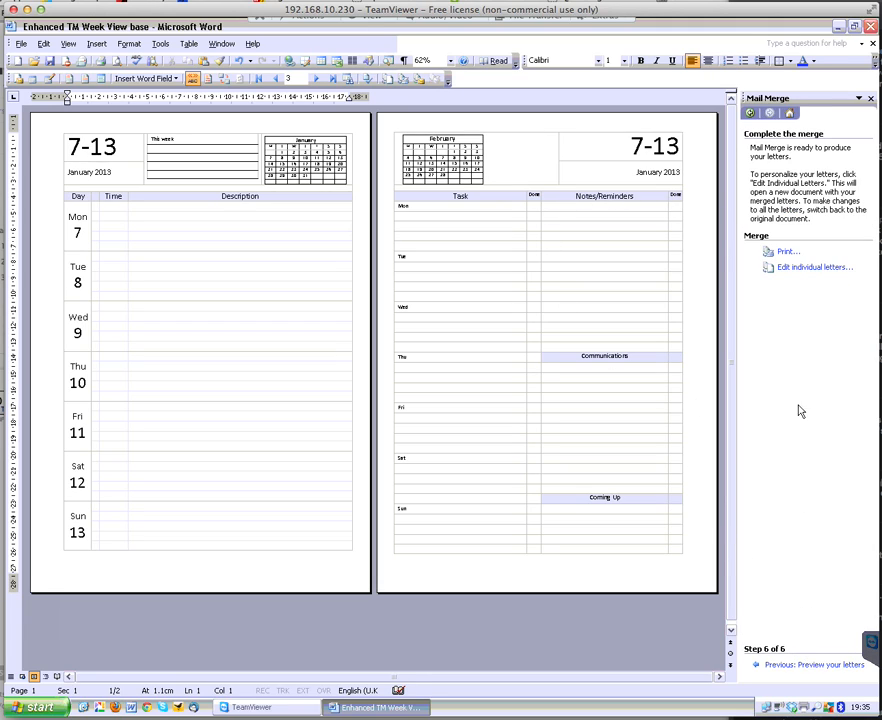
pyautogui.click(791, 270)
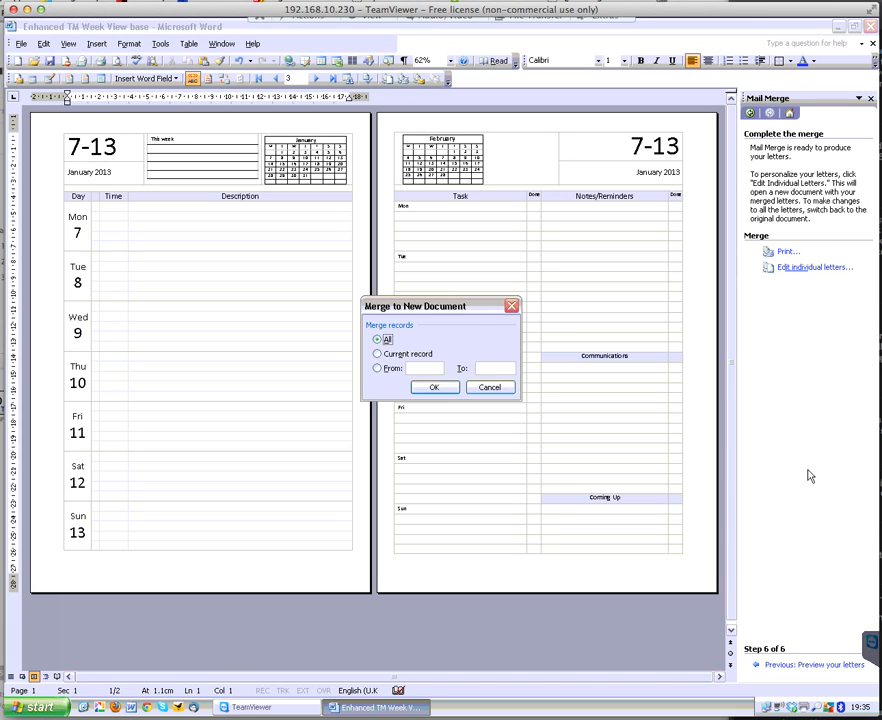
pyautogui.click(434, 389)
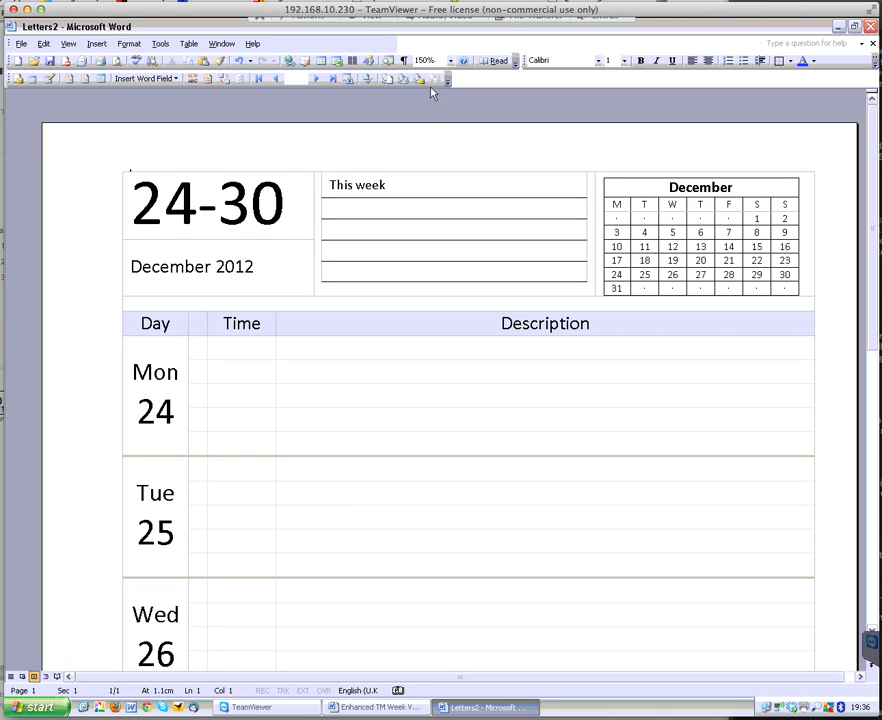
# Insert a page break at the very start of the merged document
pyautogui.click(451, 61)
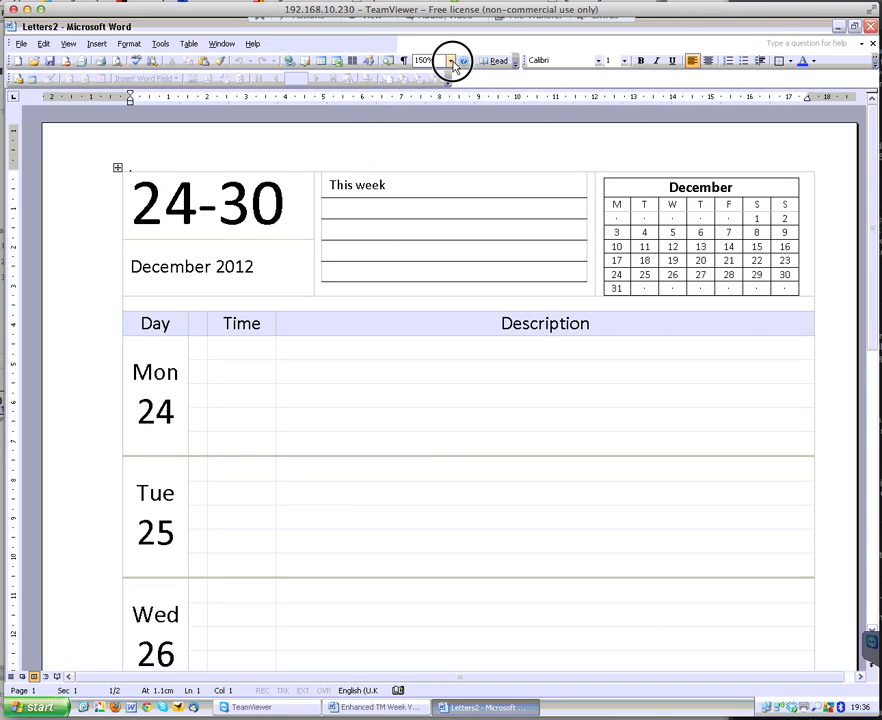
pyautogui.click(434, 172)
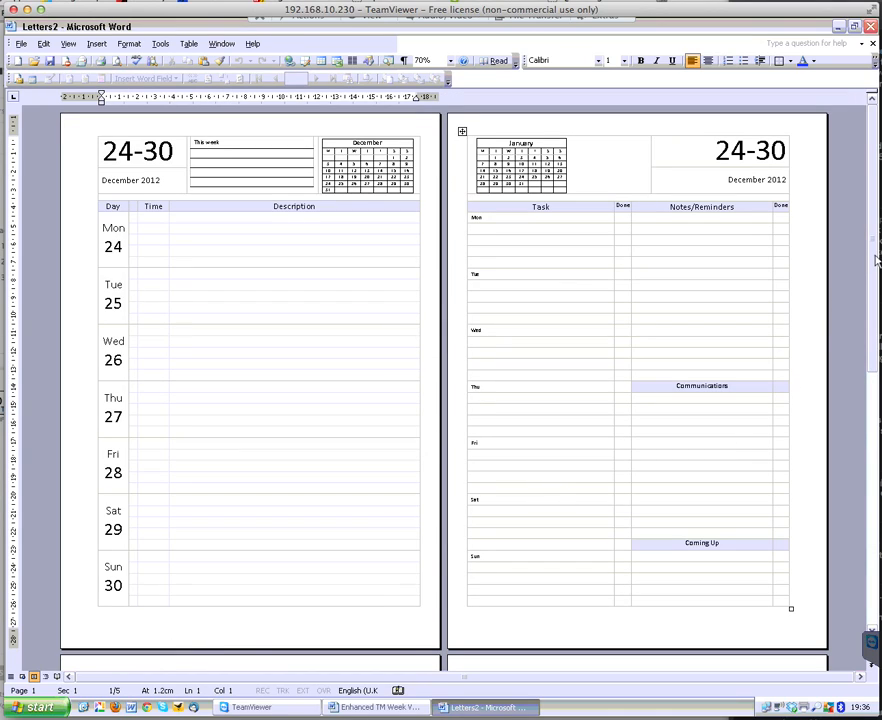
pyautogui.moveTo(875, 260); pyautogui.dragTo(872, 434)
pyautogui.scroll(-5, 683, 429)
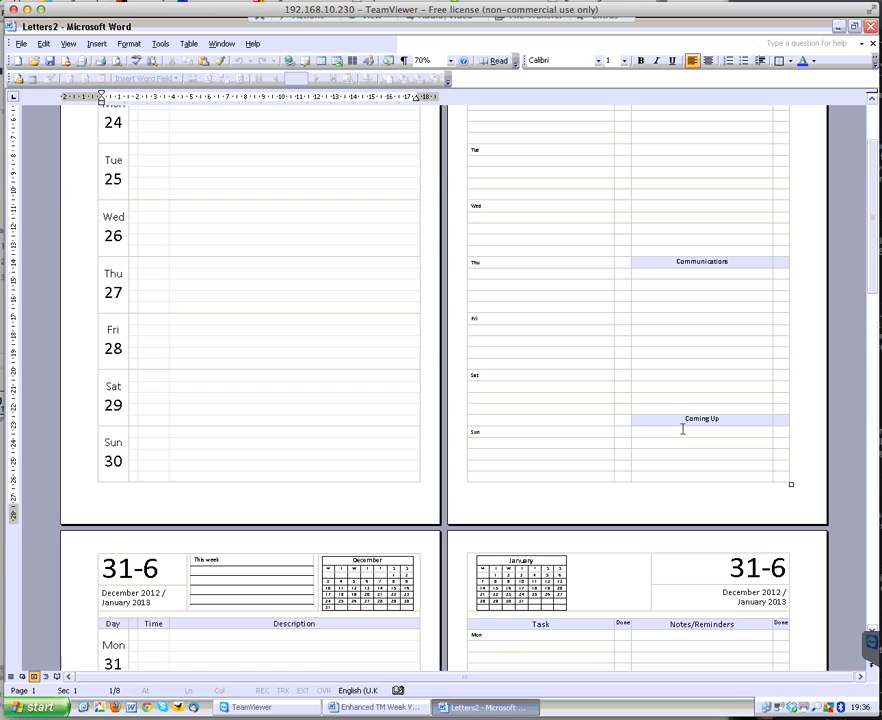
pyautogui.scroll(3, 683, 429)
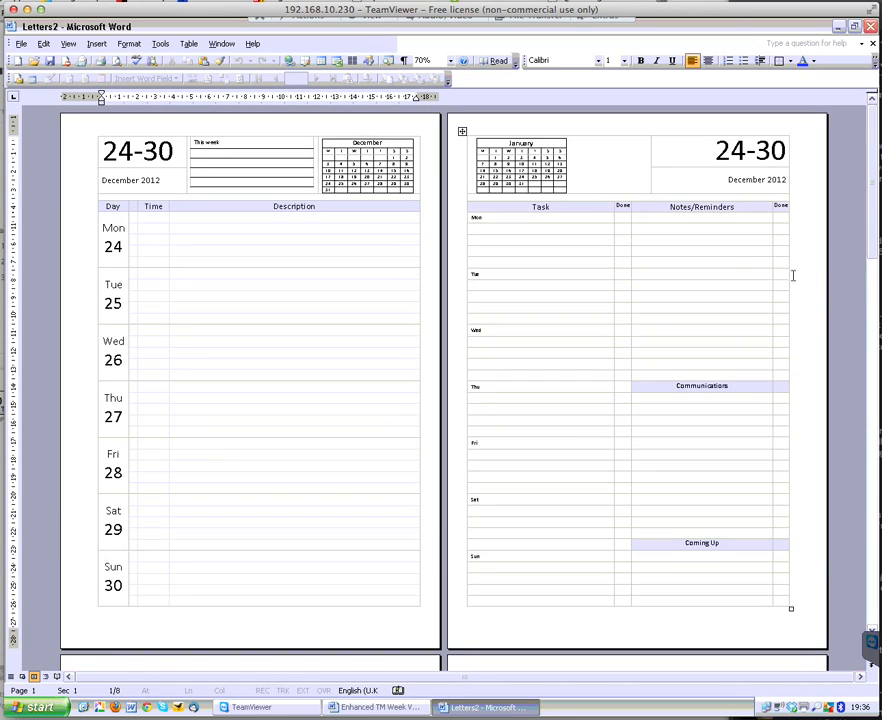
pyautogui.click(105, 130)
pyautogui.click(451, 62)
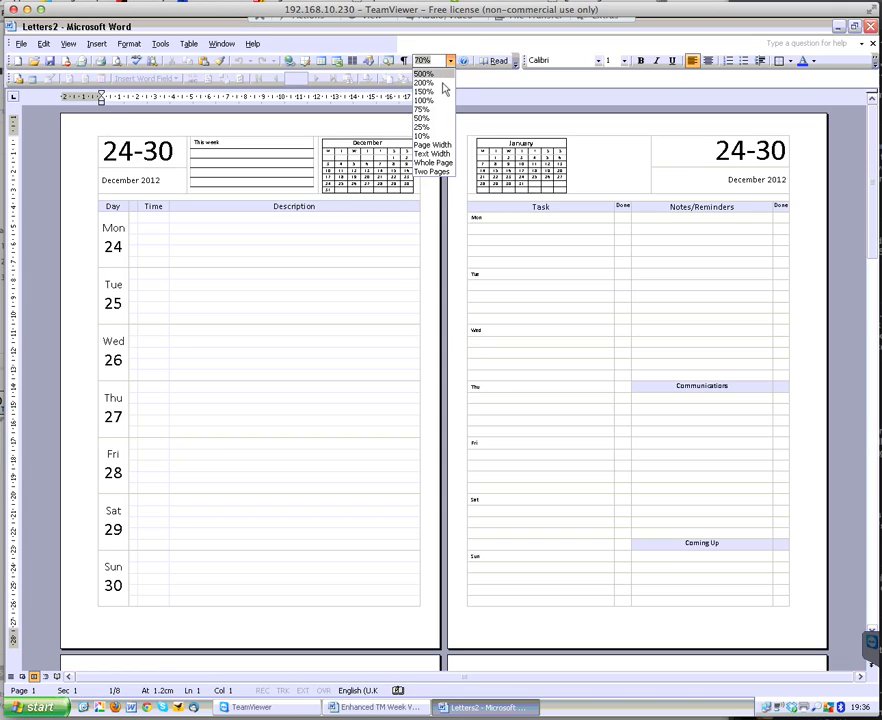
pyautogui.click(436, 84)
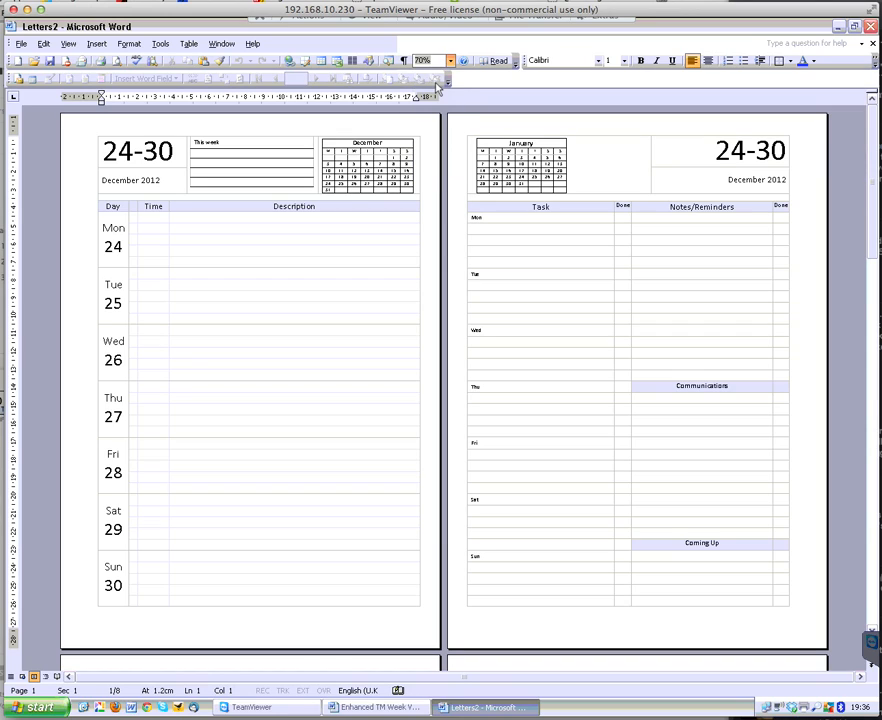
pyautogui.click(40, 181)
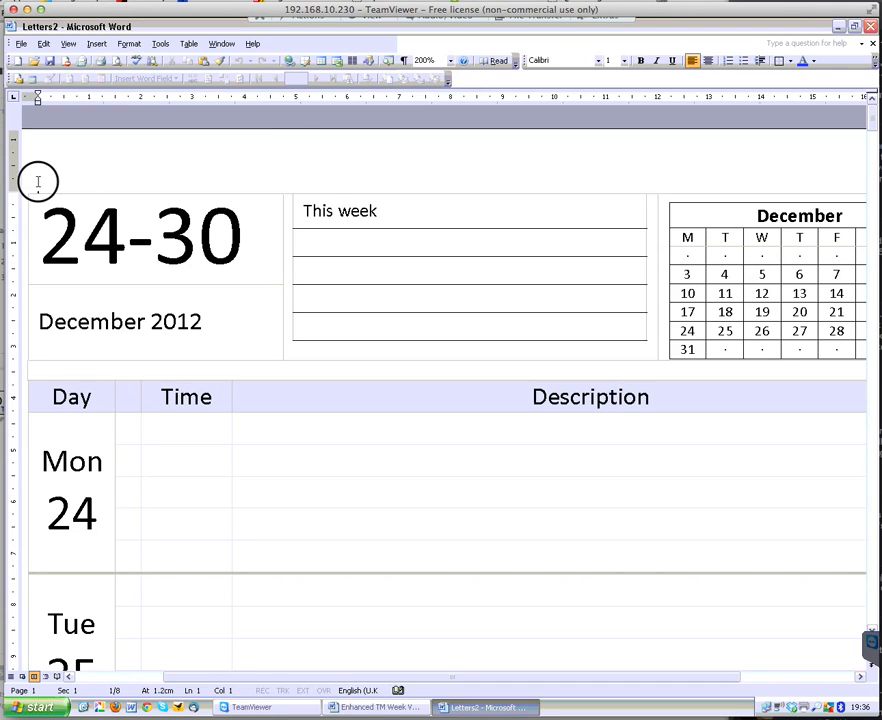
pyautogui.click(96, 45)
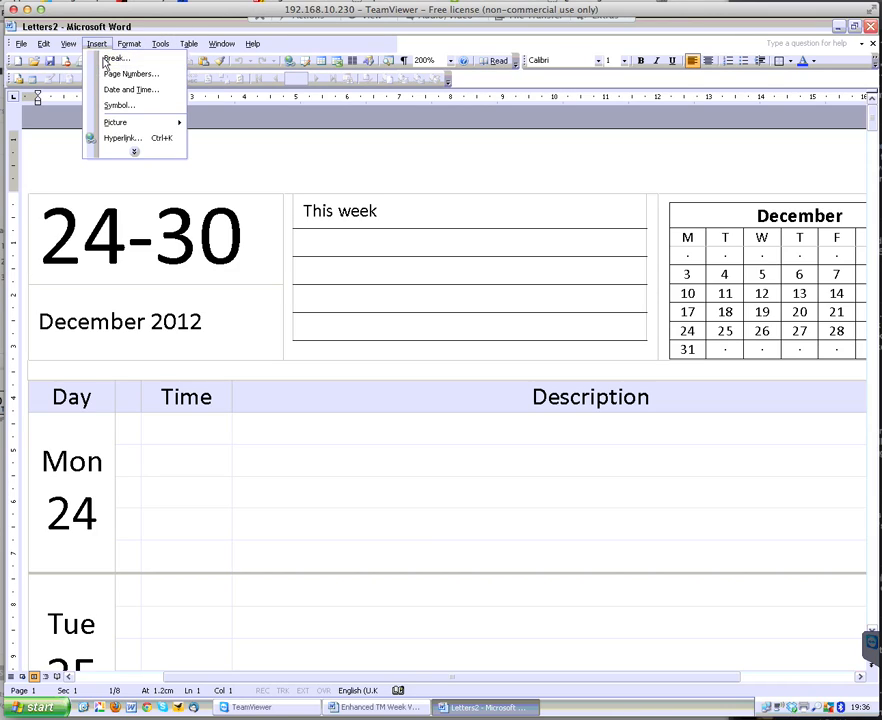
pyautogui.click(100, 58)
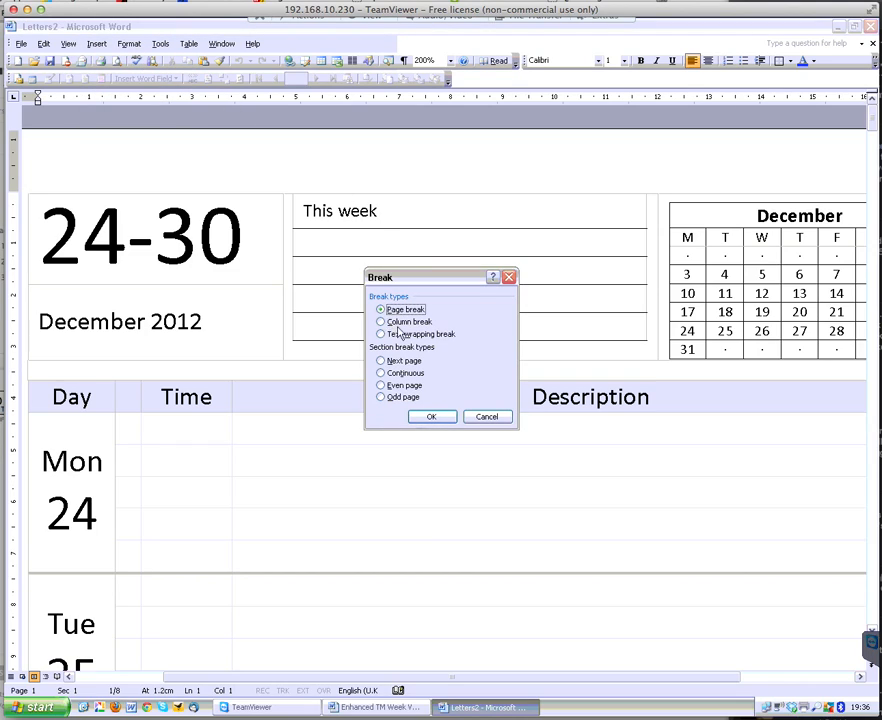
pyautogui.click(431, 416)
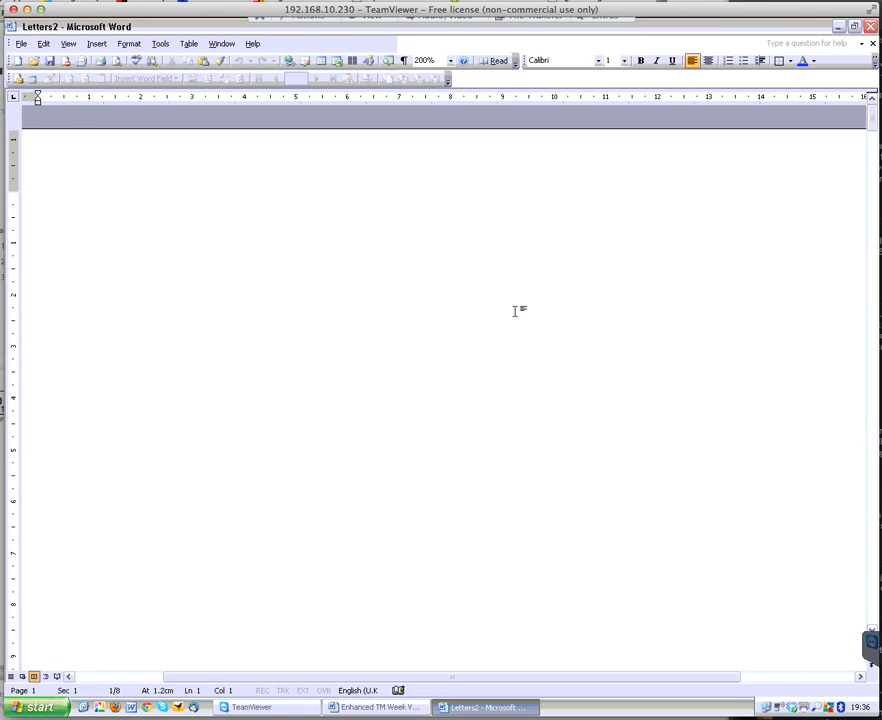
# Replace all section breaks (^b) in the merged document with nothing
pyautogui.click(450, 61)
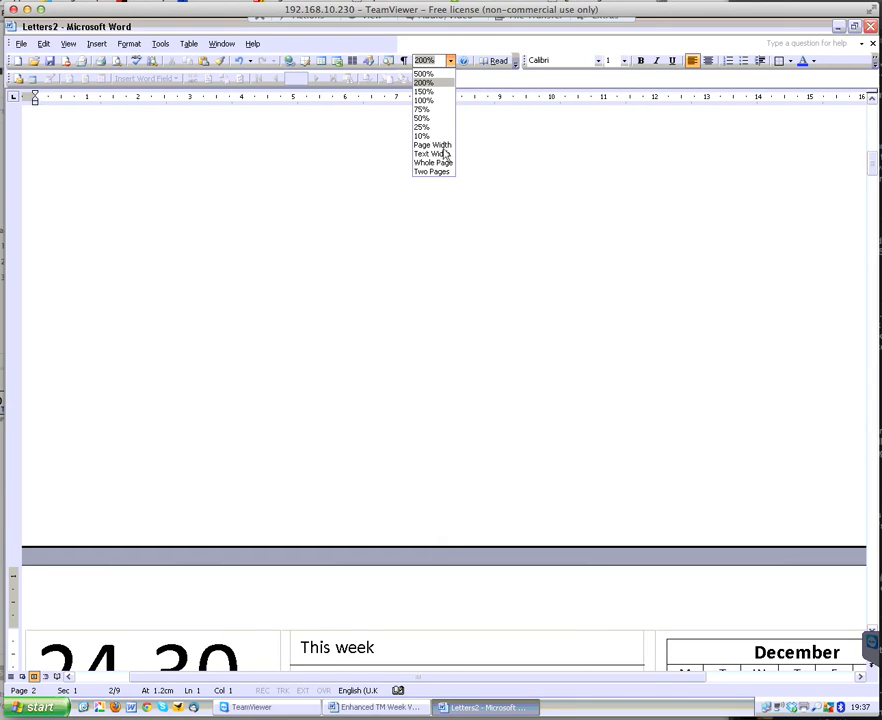
pyautogui.click(432, 171)
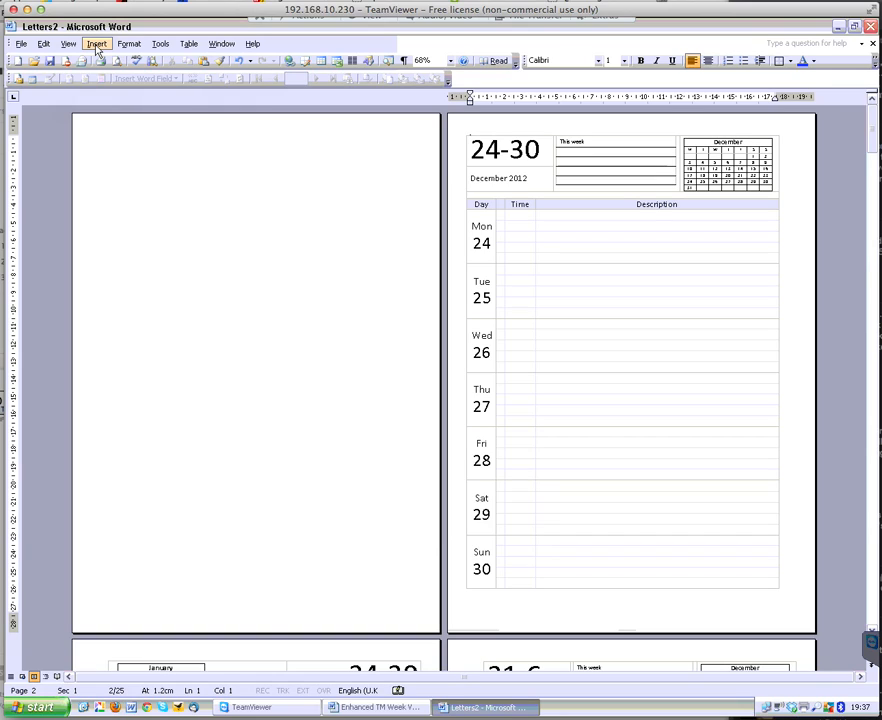
pyautogui.click(44, 46)
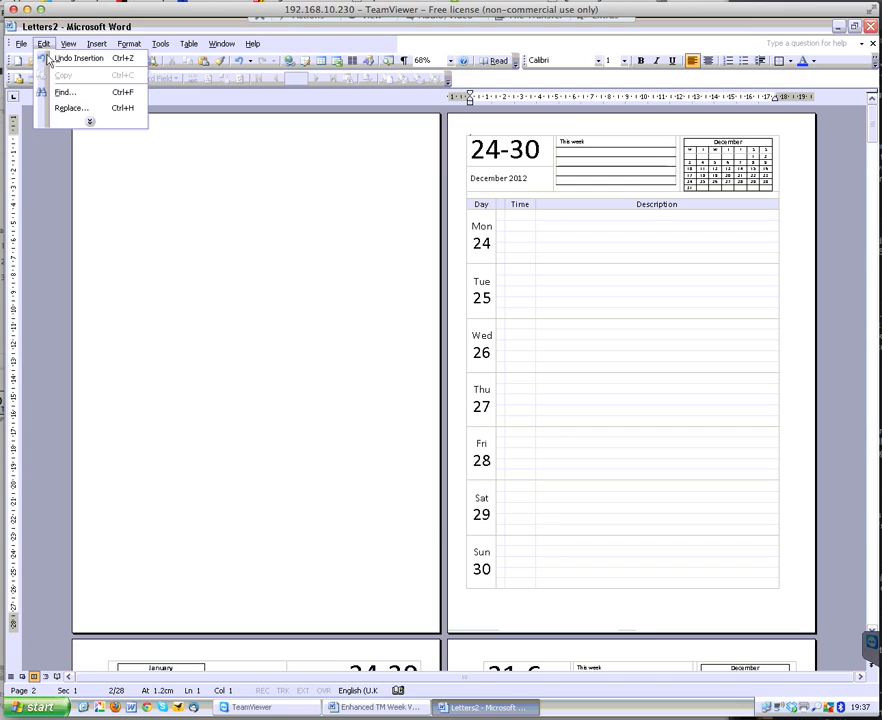
pyautogui.click(64, 108)
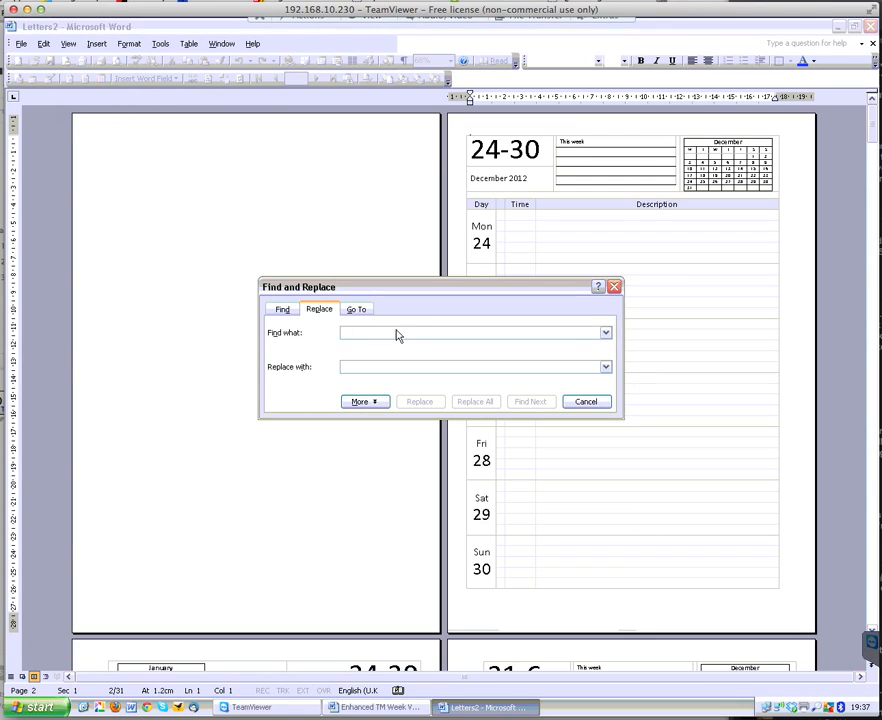
pyautogui.click(368, 403)
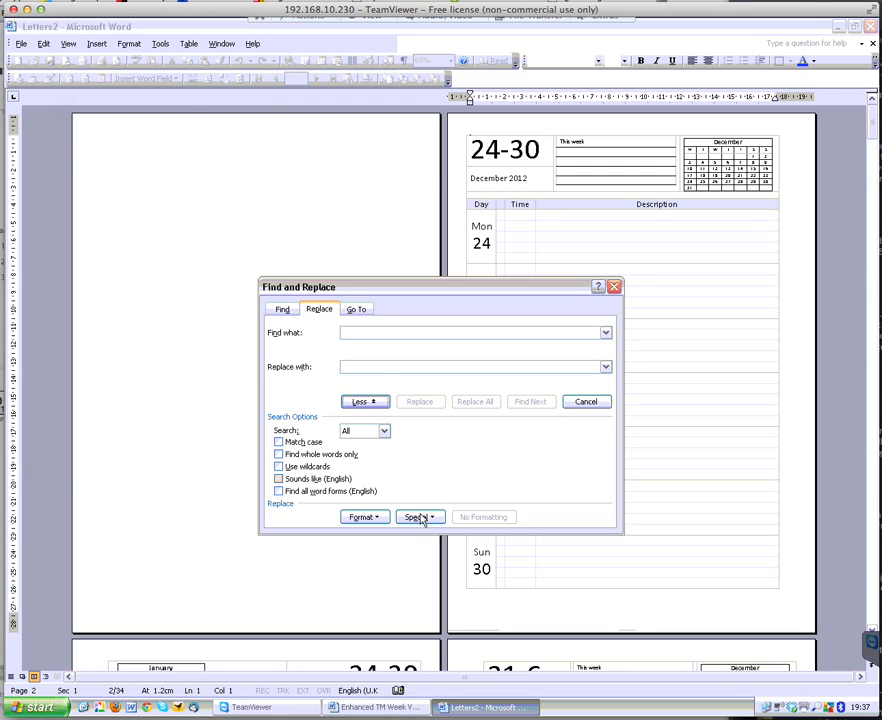
pyautogui.click(419, 517)
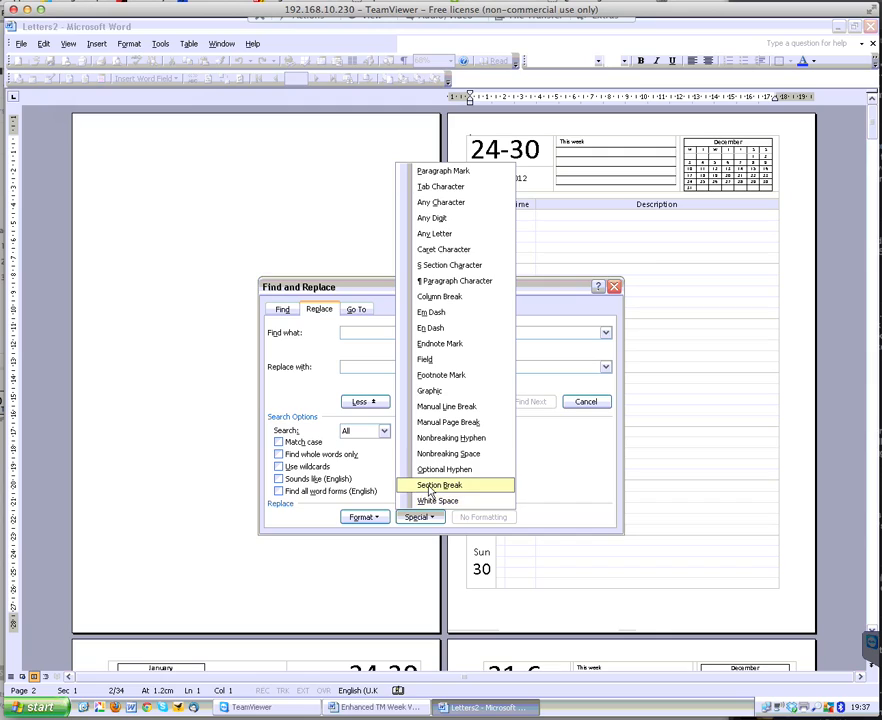
pyautogui.click(431, 487)
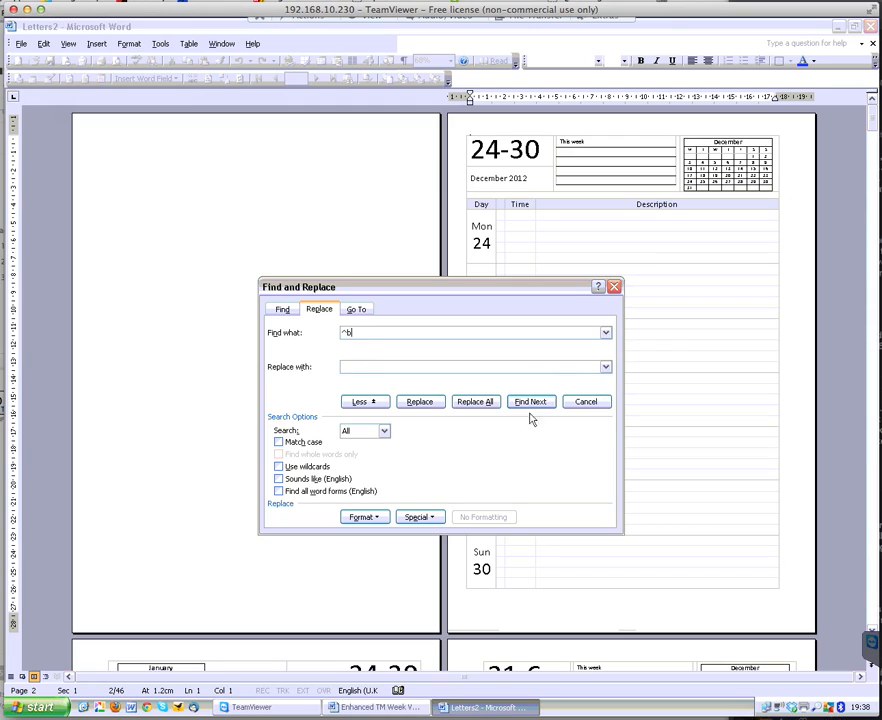
pyautogui.click(476, 402)
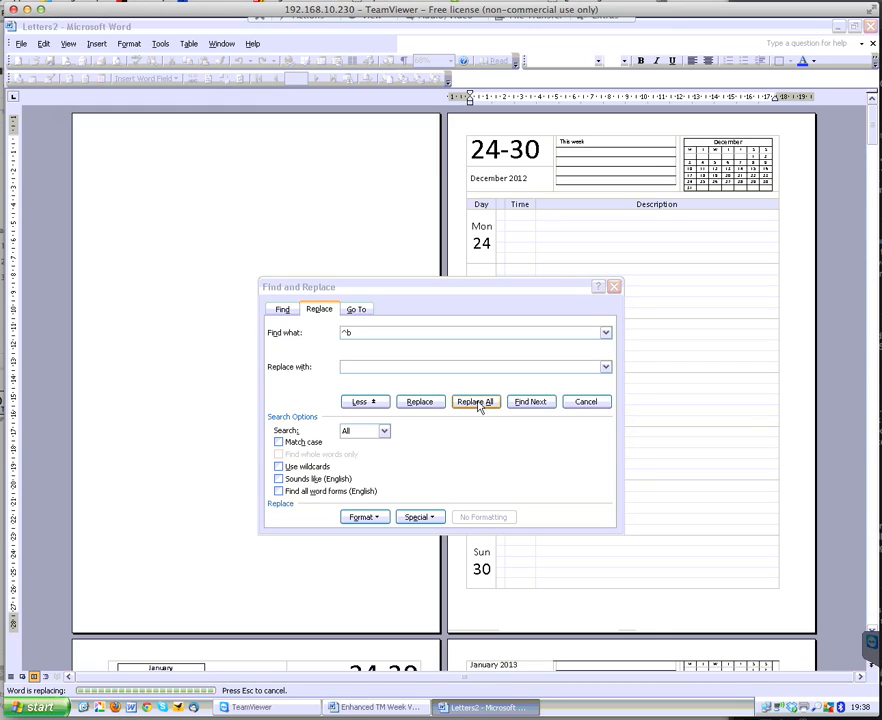
pyautogui.click(452, 407)
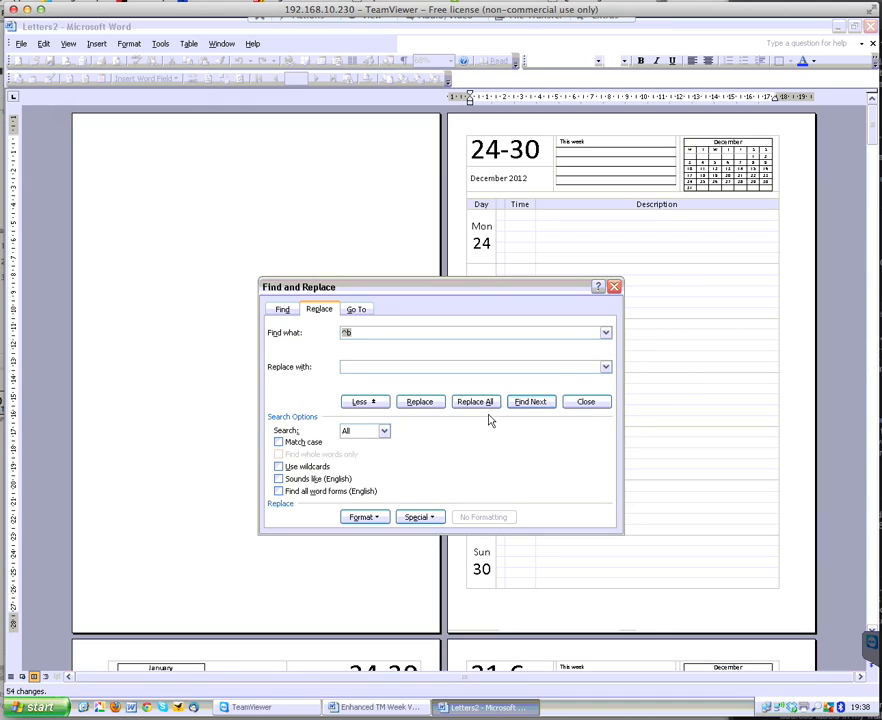
pyautogui.click(614, 287)
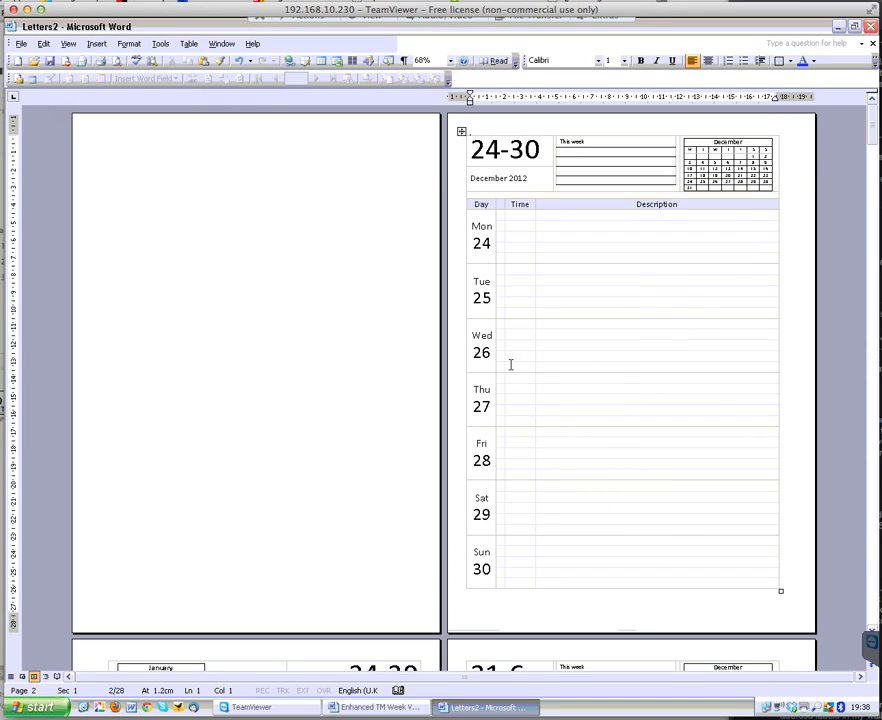
# Save the merged document to the Desktop as a Word document named 2013MergedWeekView
pyautogui.scroll(-1, 400, 287)
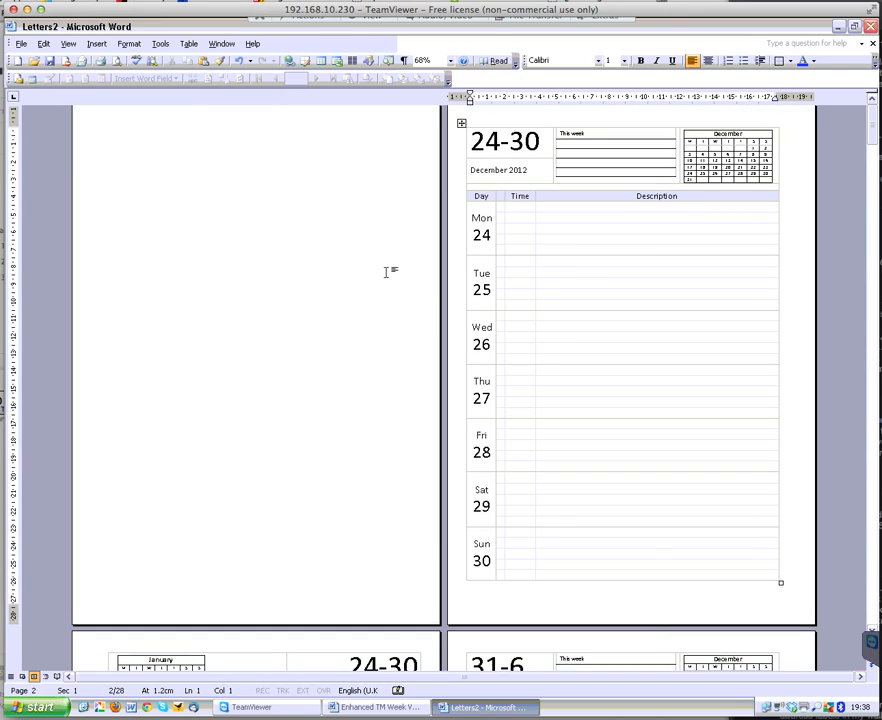
pyautogui.scroll(-1, 602, 238)
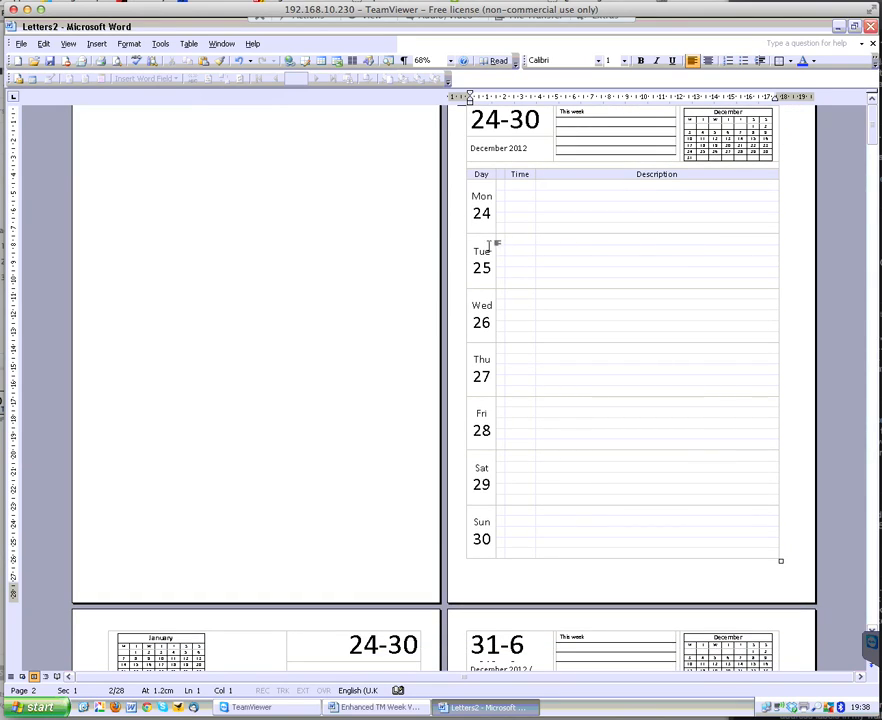
pyautogui.scroll(-4, 463, 248)
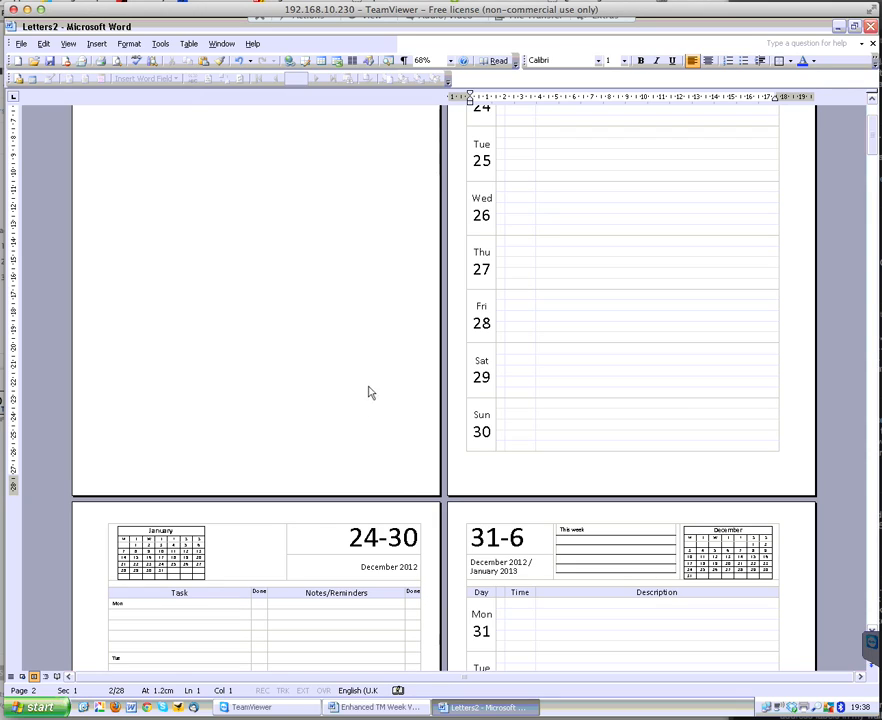
pyautogui.click(21, 44)
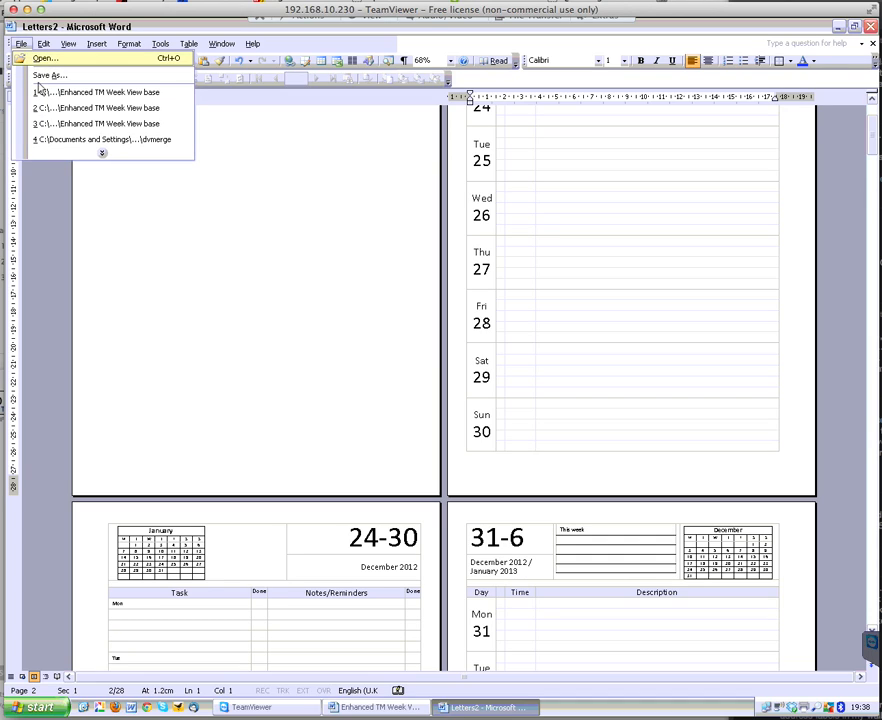
pyautogui.click(45, 76)
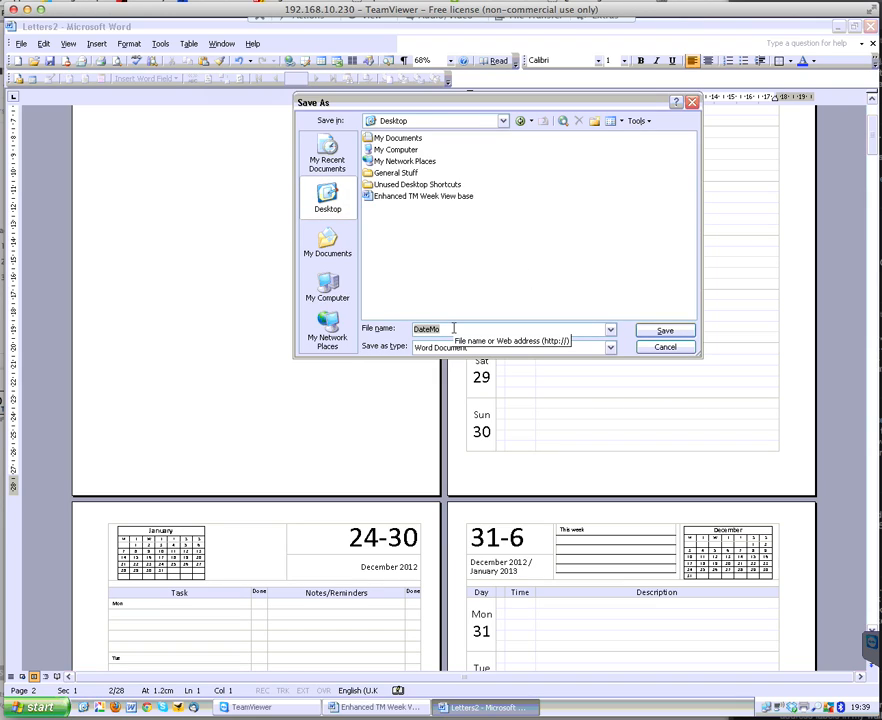
pyautogui.write('2013MergedWeekView')
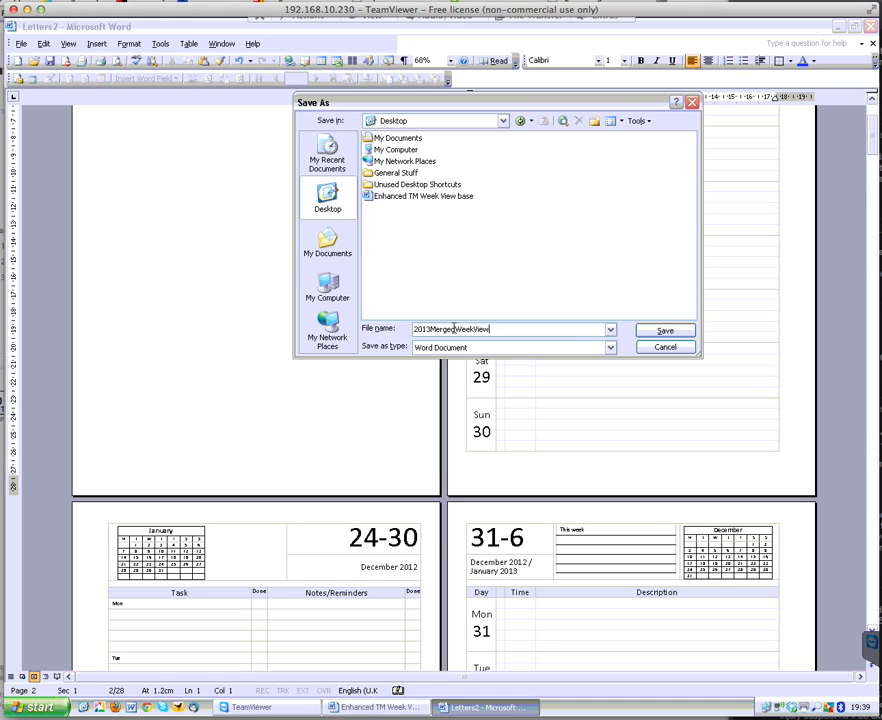
pyautogui.click(666, 331)
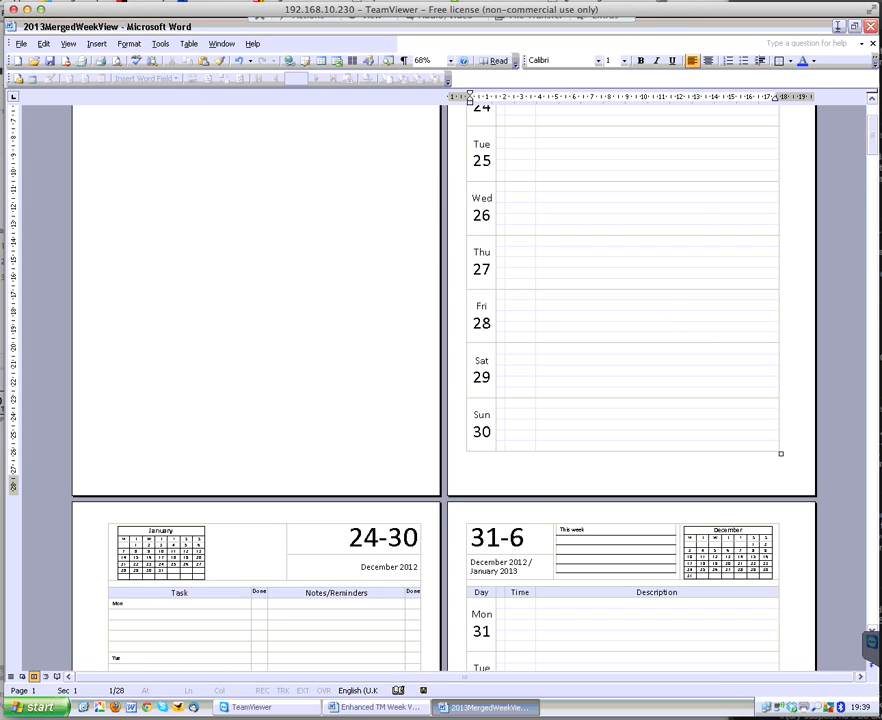
# Close the merged document and move the 2013MergedWeekView file icon to the middle of the desktop
pyautogui.click(872, 28)
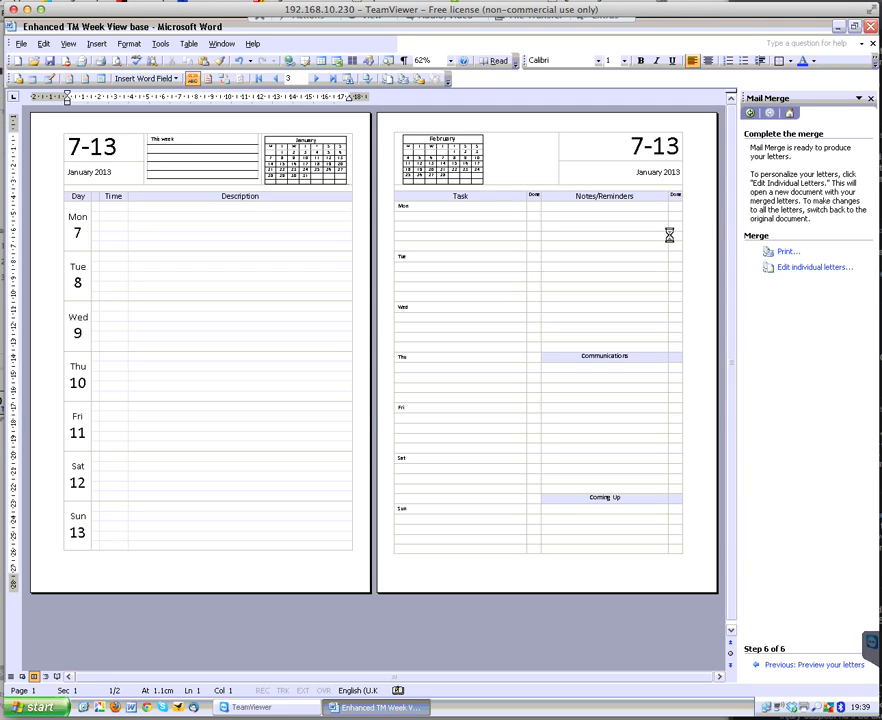
pyautogui.click(386, 402)
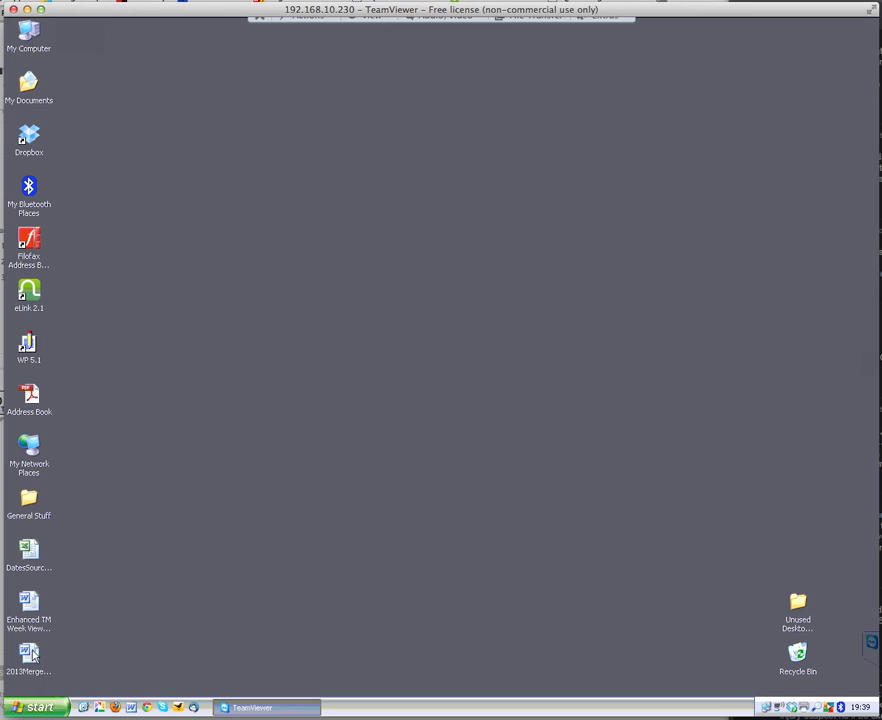
pyautogui.moveTo(436, 413); pyautogui.dragTo(437, 421)
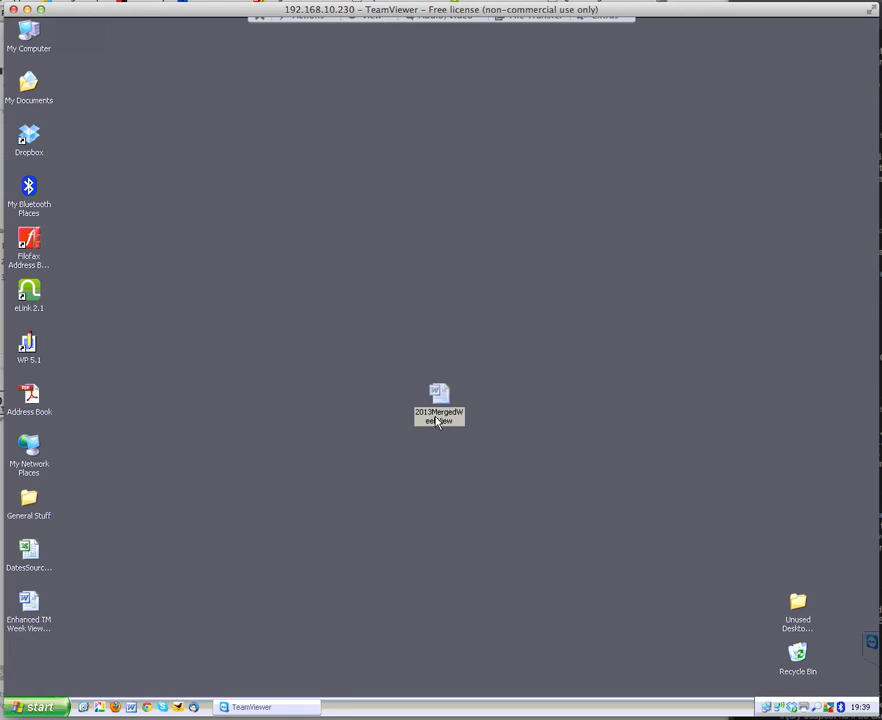